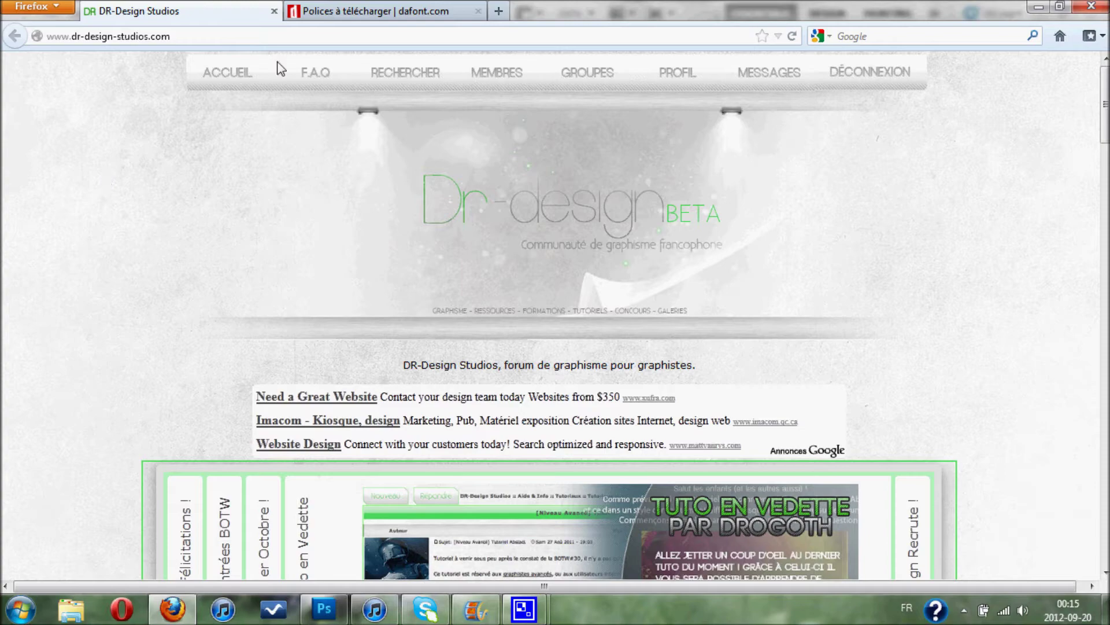
# Step: Browse the recently added fonts on the dafont.com home page, then go to the Fantaisie > Western category
pyautogui.click(362, 10)
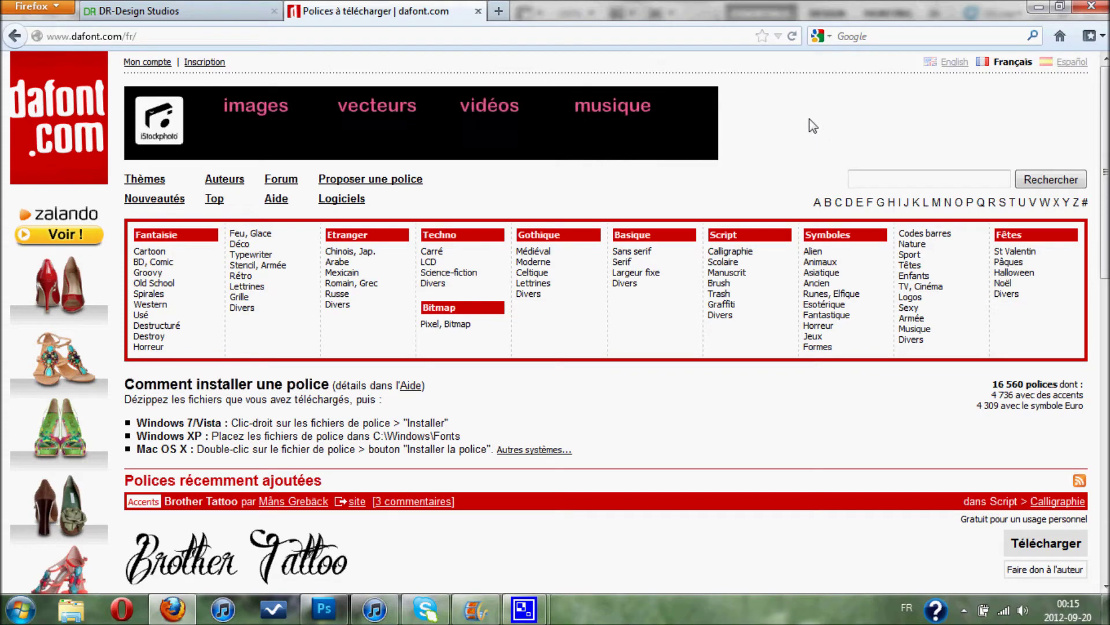
pyautogui.scroll(-5, 813, 125)
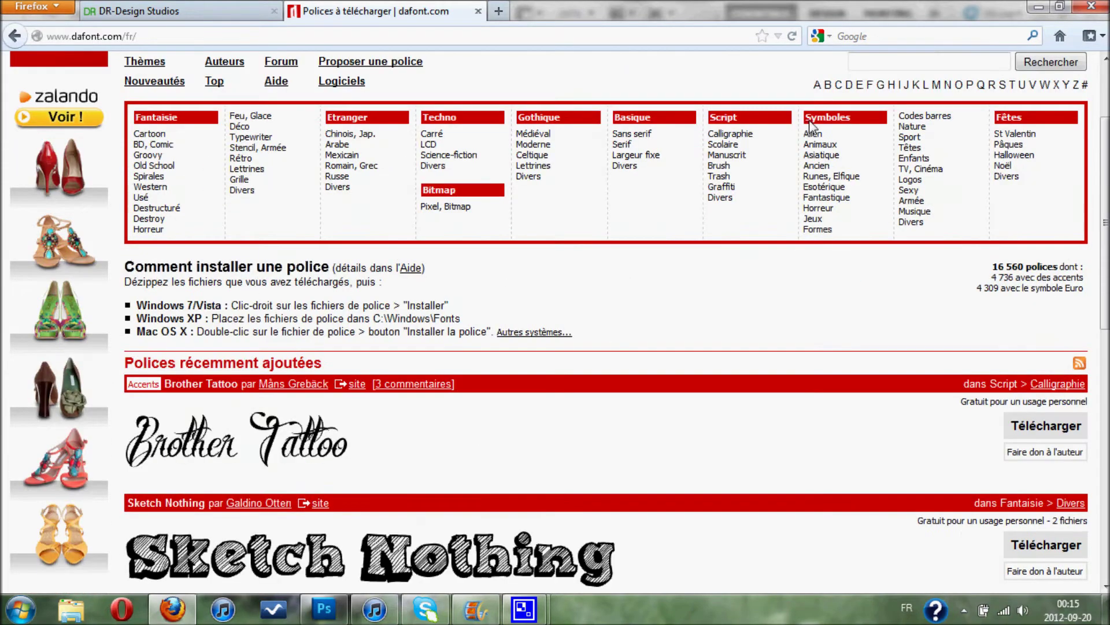
pyautogui.scroll(-1, 813, 125)
pyautogui.scroll(-2, 813, 127)
pyautogui.scroll(-3, 694, 185)
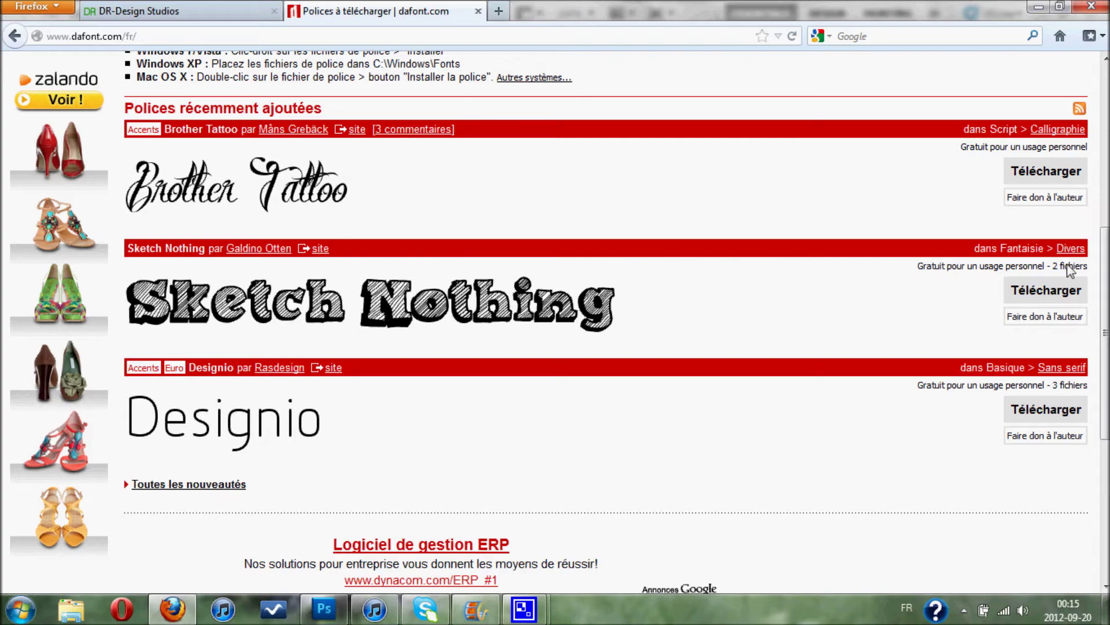
pyautogui.scroll(10, 694, 351)
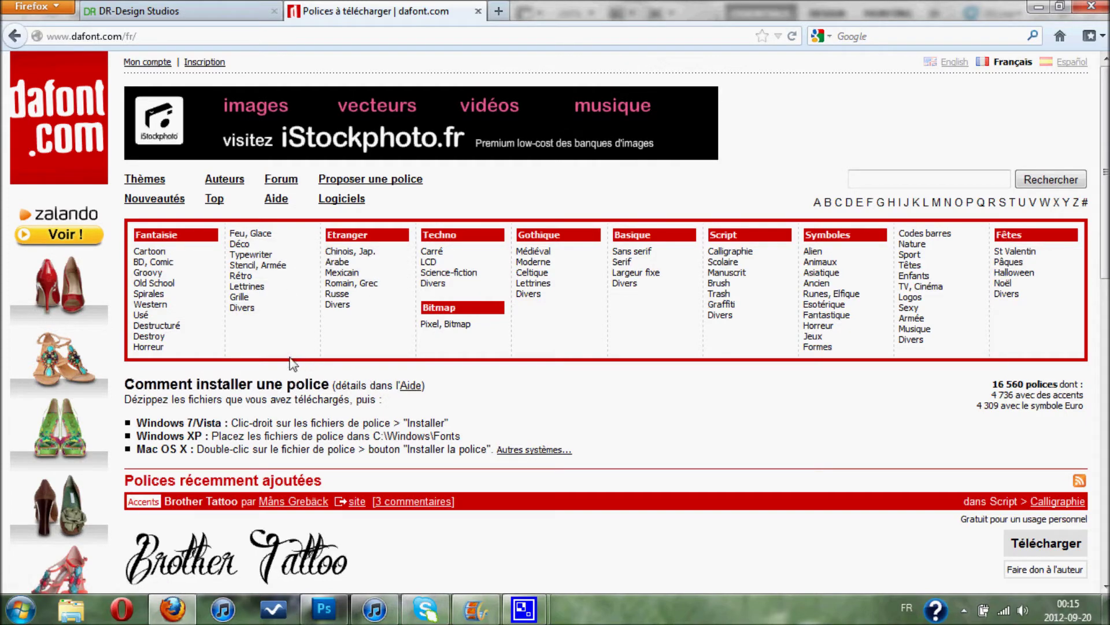
pyautogui.click(174, 305)
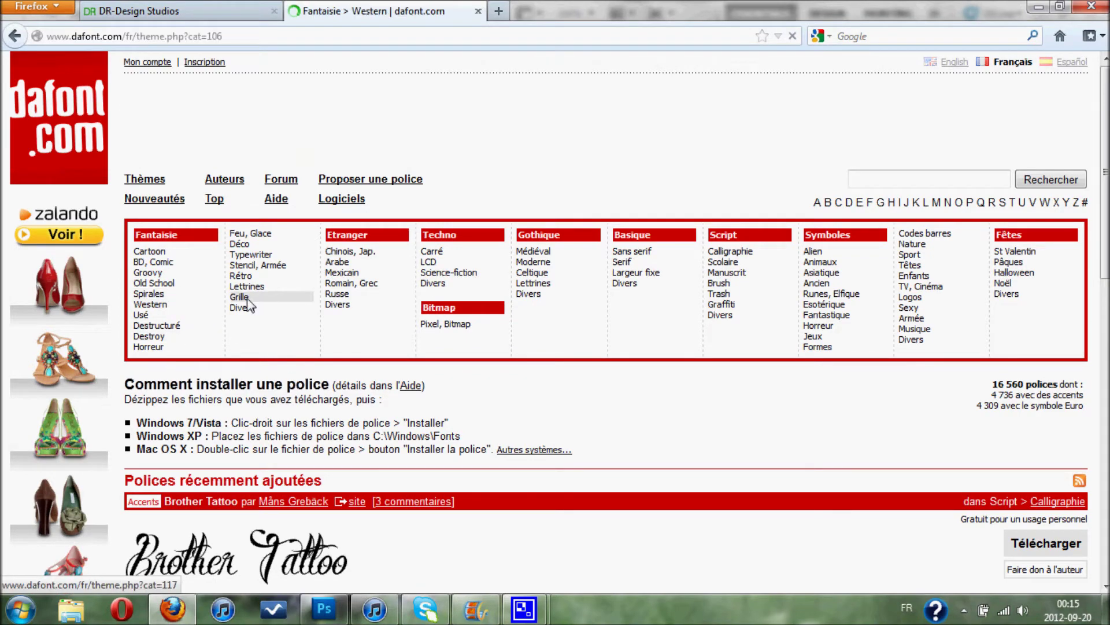
# Step: Scroll through Western font previews like Rio Grande, then bring up Windows Control Panel
pyautogui.scroll(-5, 303, 259)
pyautogui.scroll(-3, 303, 259)
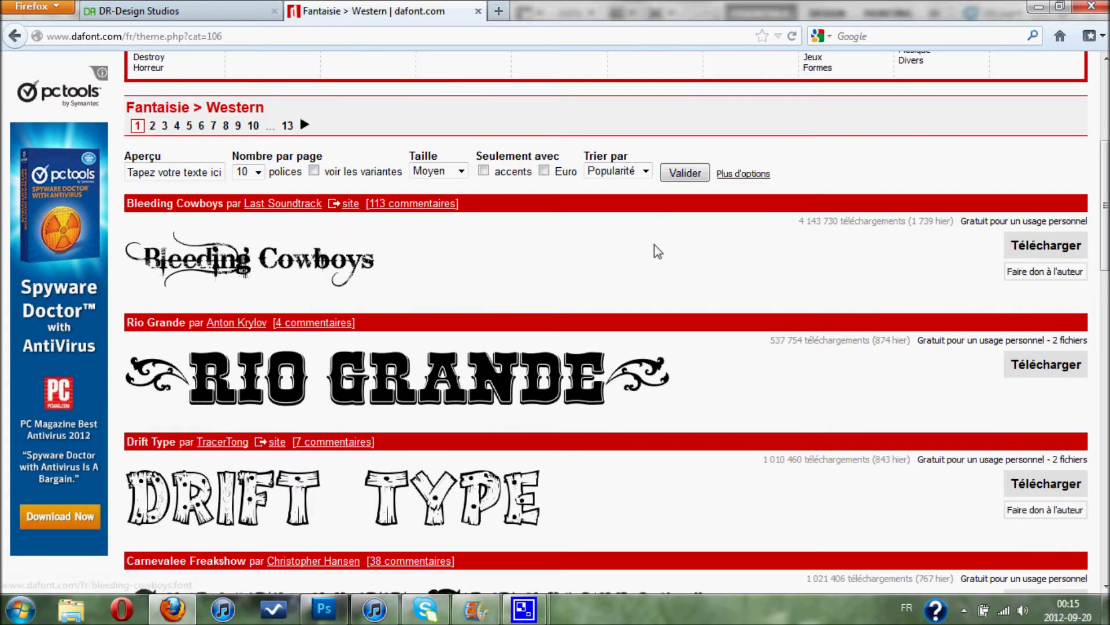
pyautogui.scroll(-3, 654, 244)
pyautogui.scroll(-3, 654, 253)
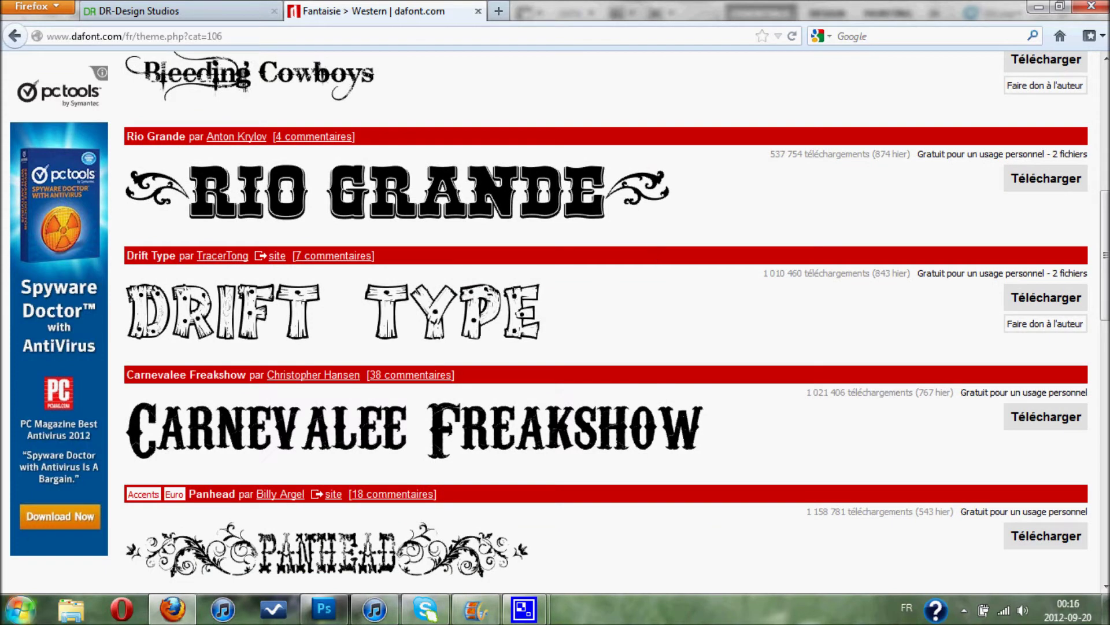
pyautogui.click(21, 608)
pyautogui.click(335, 427)
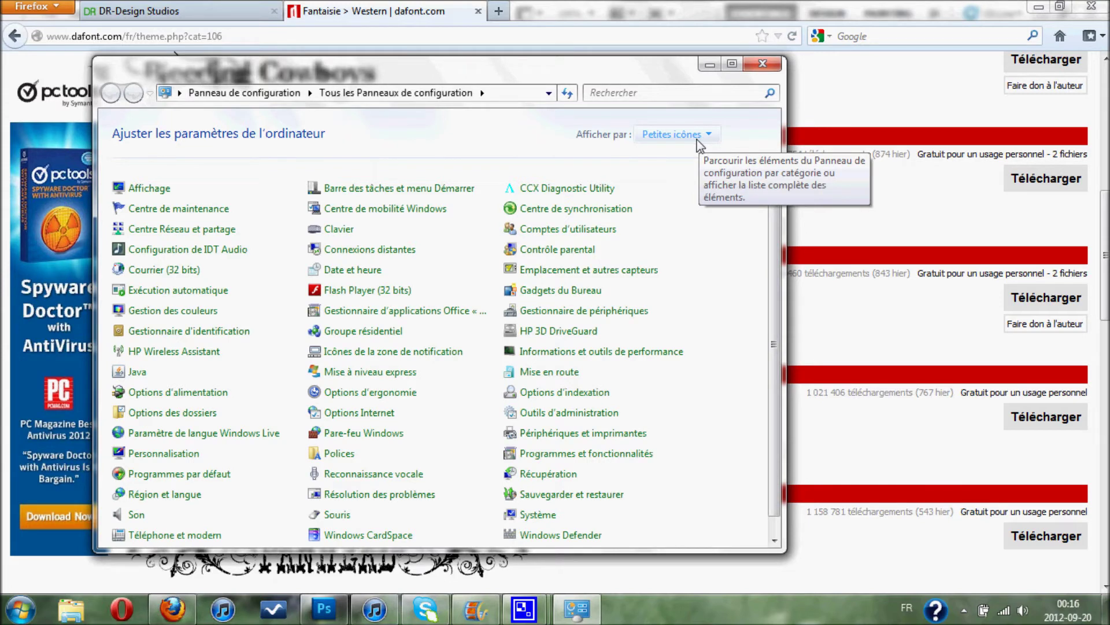
# Step: Open the Fonts (Polices) folder with its 278 installed fonts, then minimize it
pyautogui.click(383, 453)
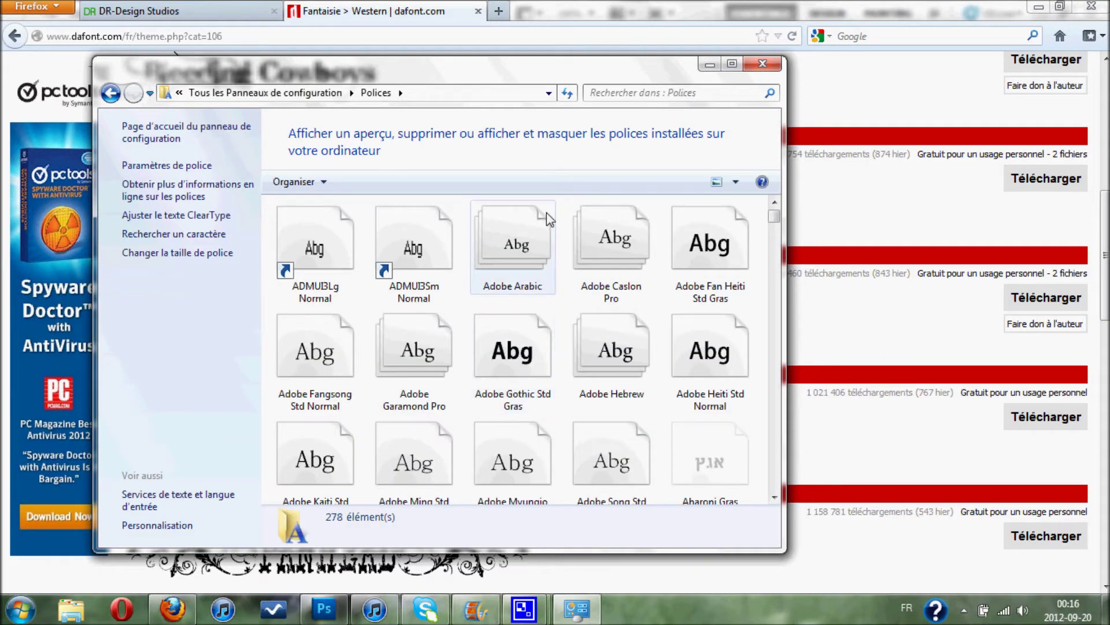
pyautogui.click(709, 65)
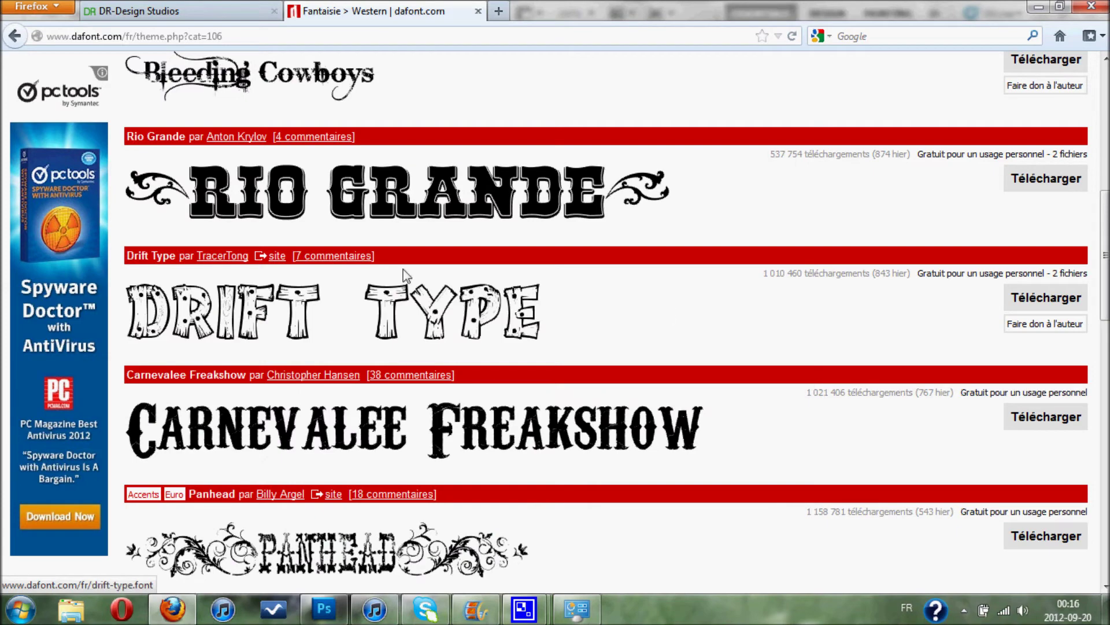
# Step: Download the Nashville font from the Western list and open nashville.zip in WinRAR
pyautogui.scroll(-3, 677, 194)
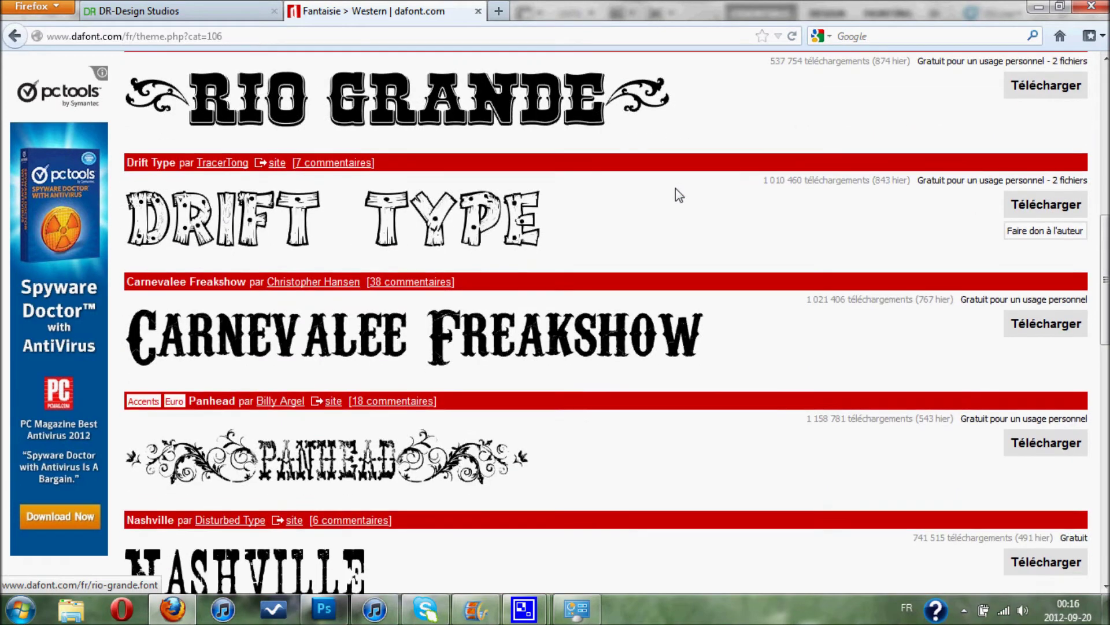
pyautogui.scroll(-1, 677, 193)
pyautogui.scroll(-2, 678, 193)
pyautogui.scroll(-2, 676, 189)
pyautogui.scroll(-3, 676, 189)
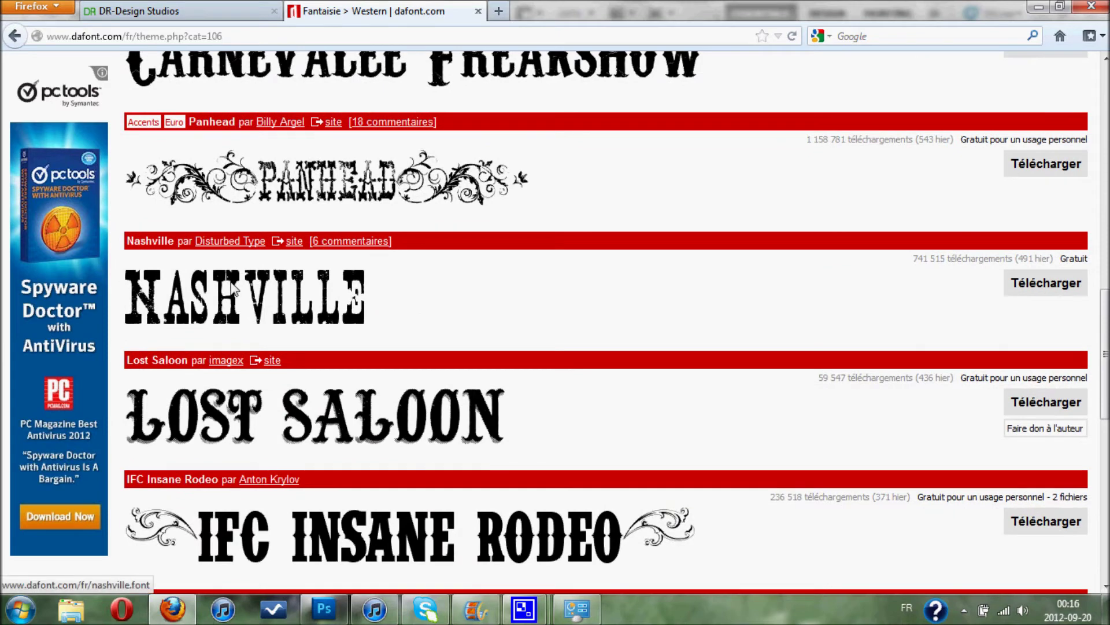
pyautogui.click(1041, 286)
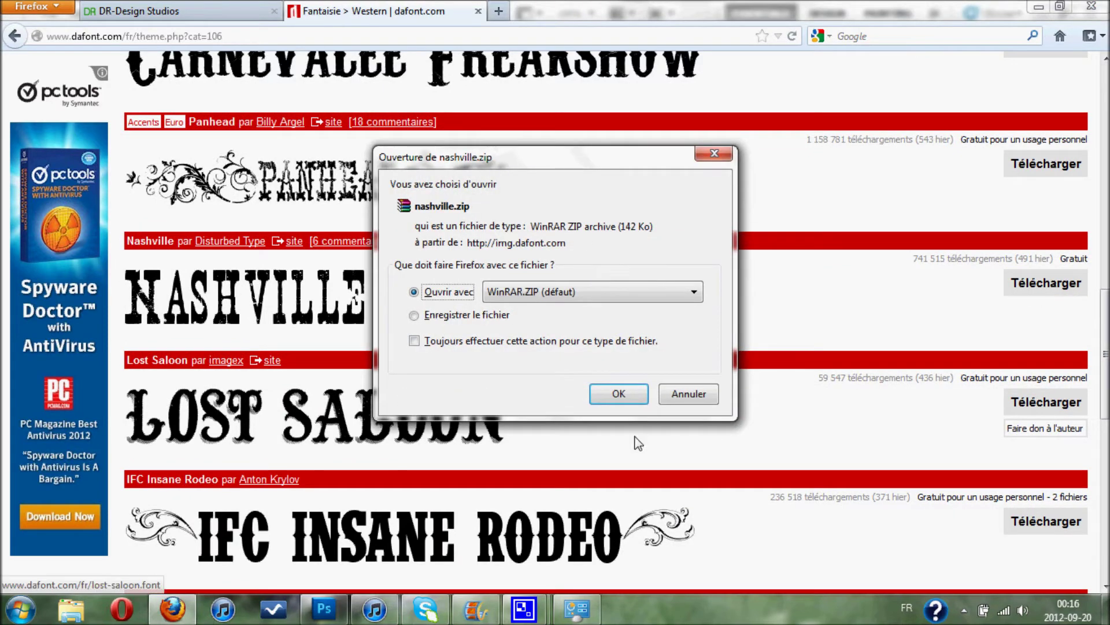
pyautogui.click(619, 394)
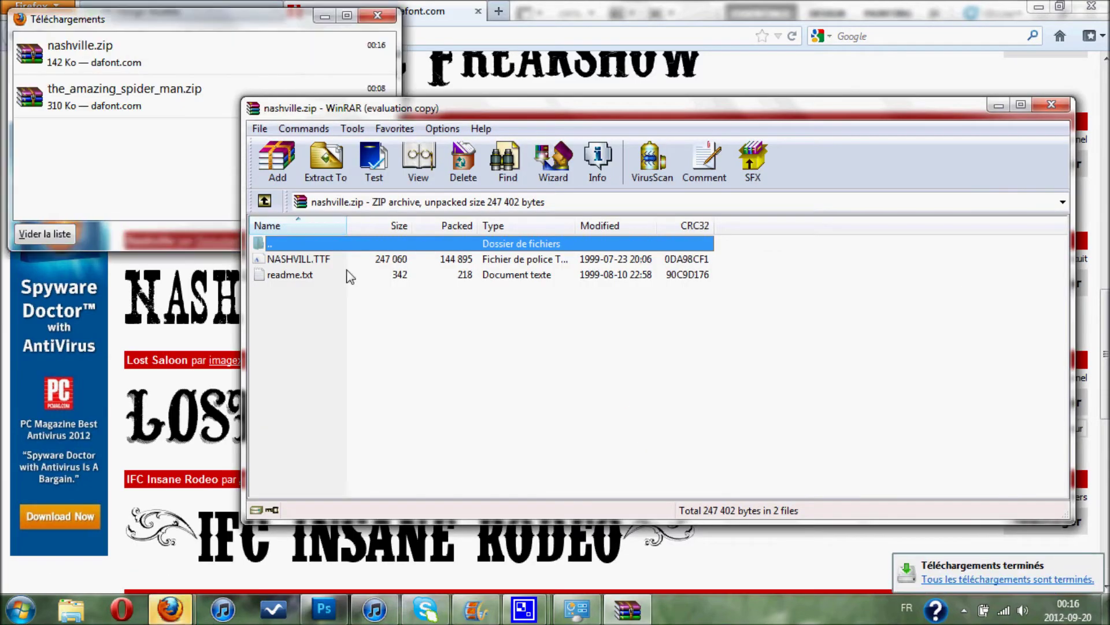
# Step: Dismiss the WinRAR licence reminder and arrange the archive beside the Windows Fonts folder
pyautogui.click(786, 244)
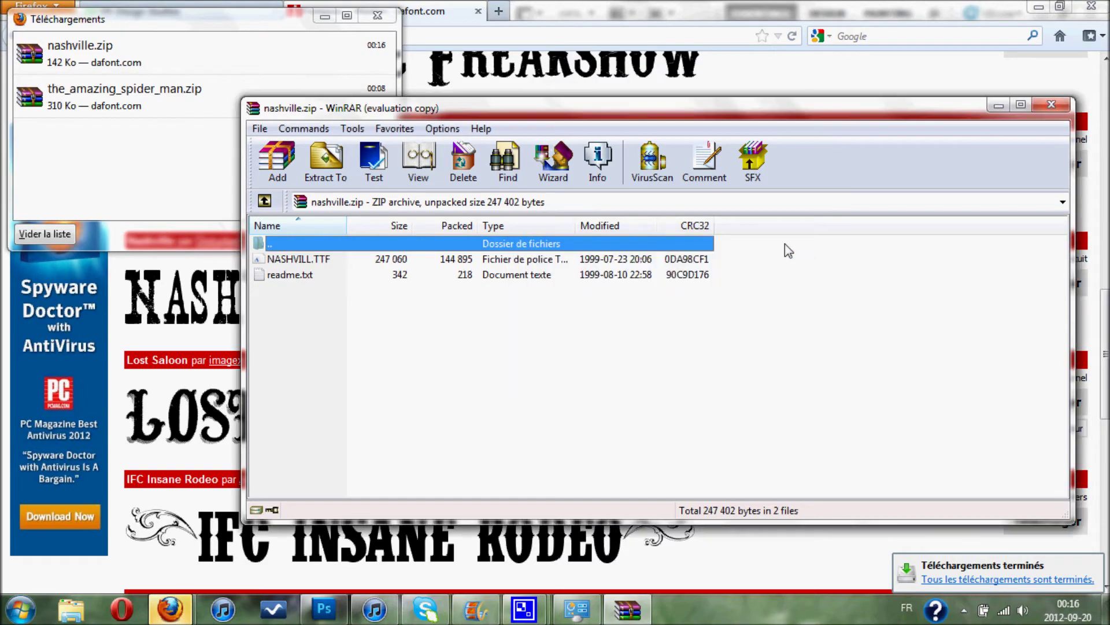
pyautogui.moveTo(490, 113); pyautogui.dragTo(777, 108)
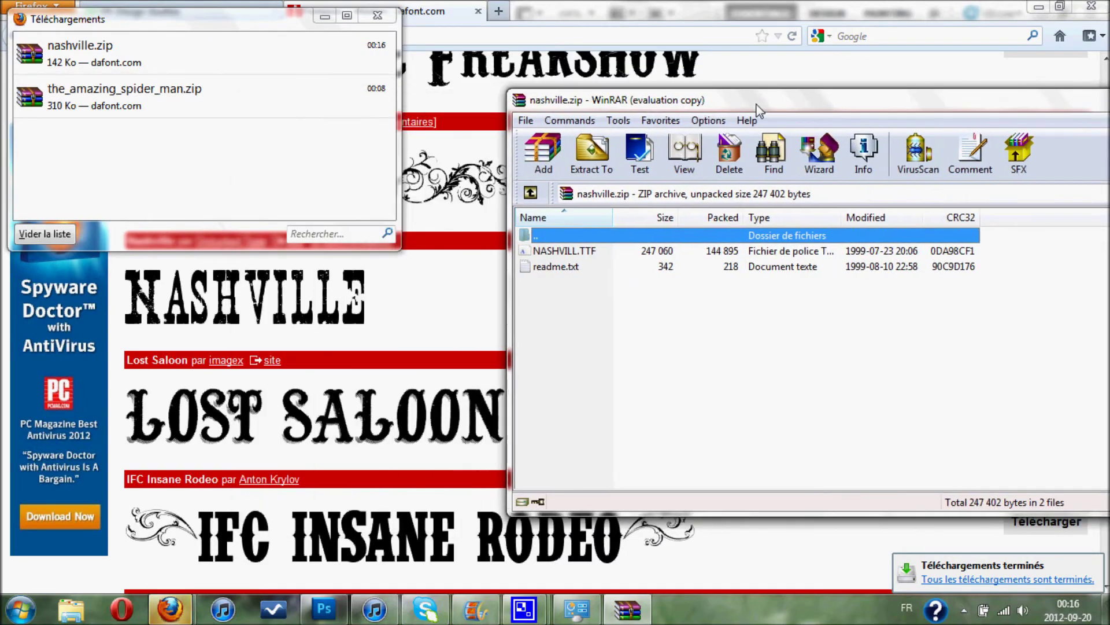
pyautogui.click(665, 251)
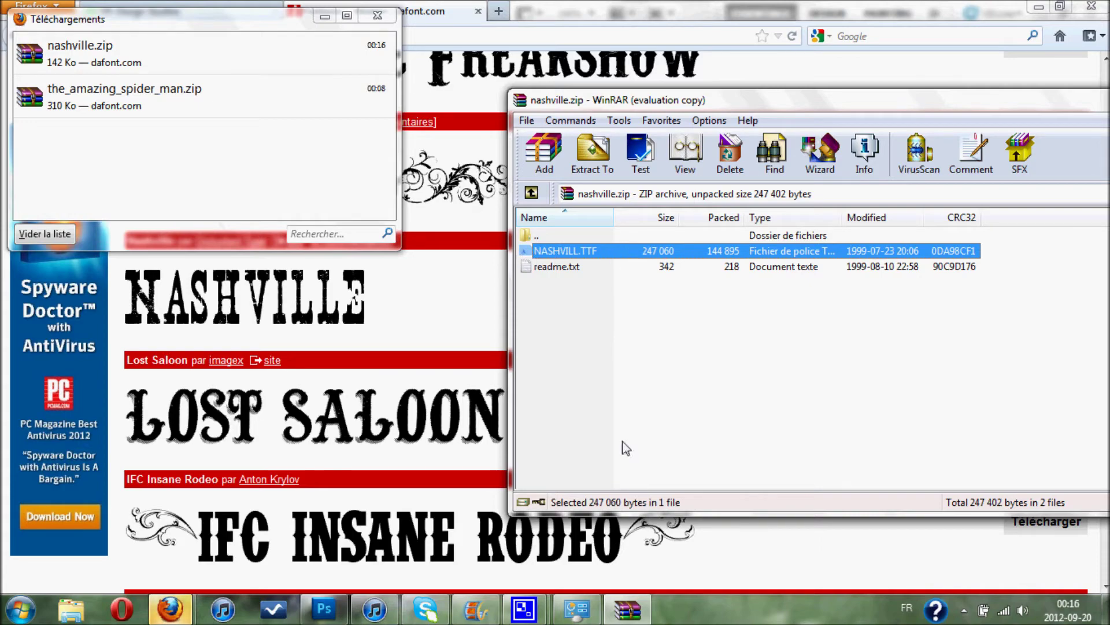
pyautogui.click(587, 606)
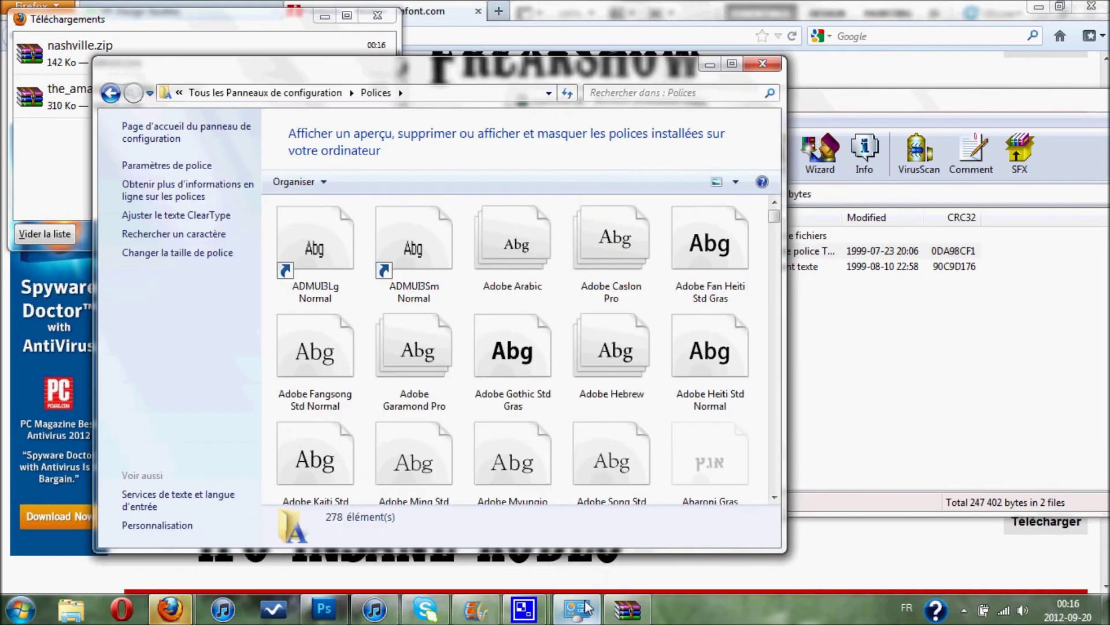
pyautogui.click(983, 343)
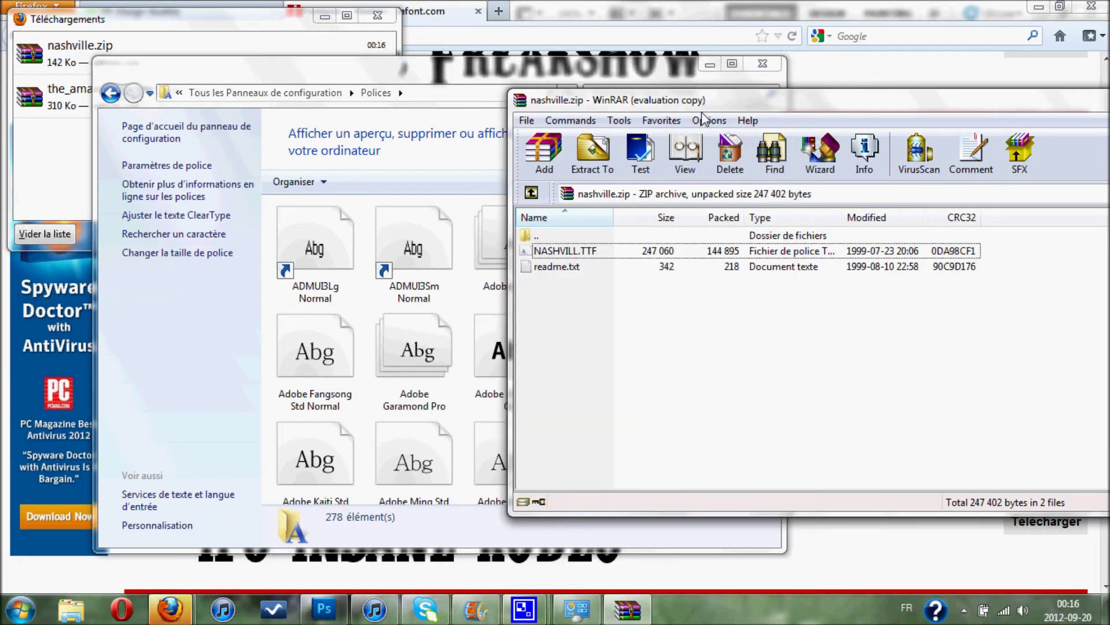
pyautogui.moveTo(661, 101); pyautogui.dragTo(804, 101)
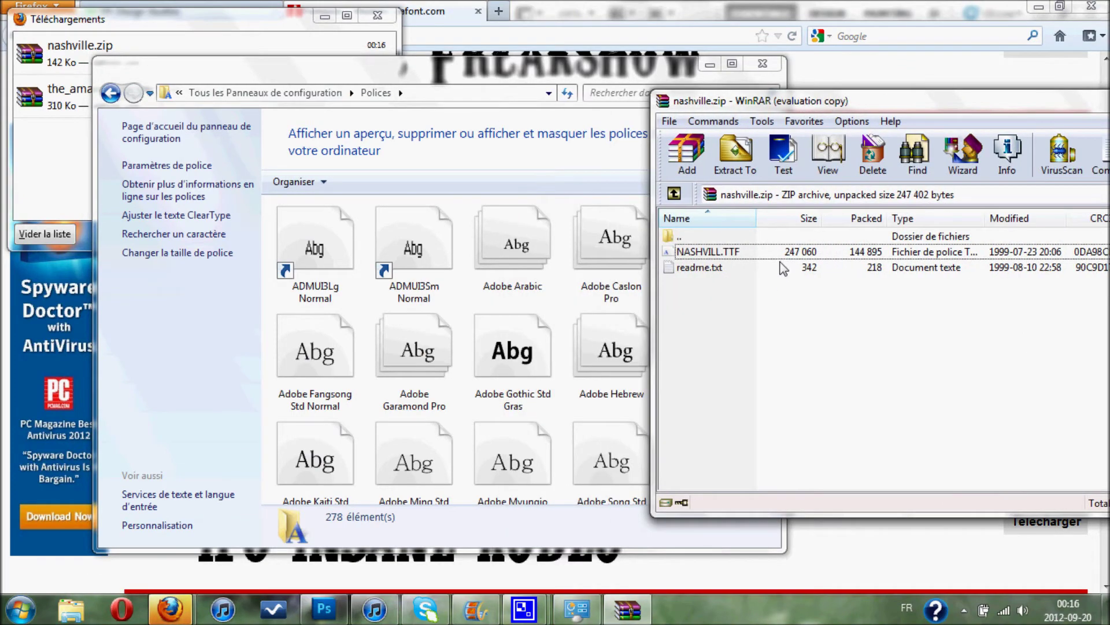
# Step: Drag NASHVILL.TTF into Fonts to install it, then close WinRAR, Fonts and Downloads
pyautogui.click(766, 255)
pyautogui.moveTo(766, 255); pyautogui.dragTo(450, 304)
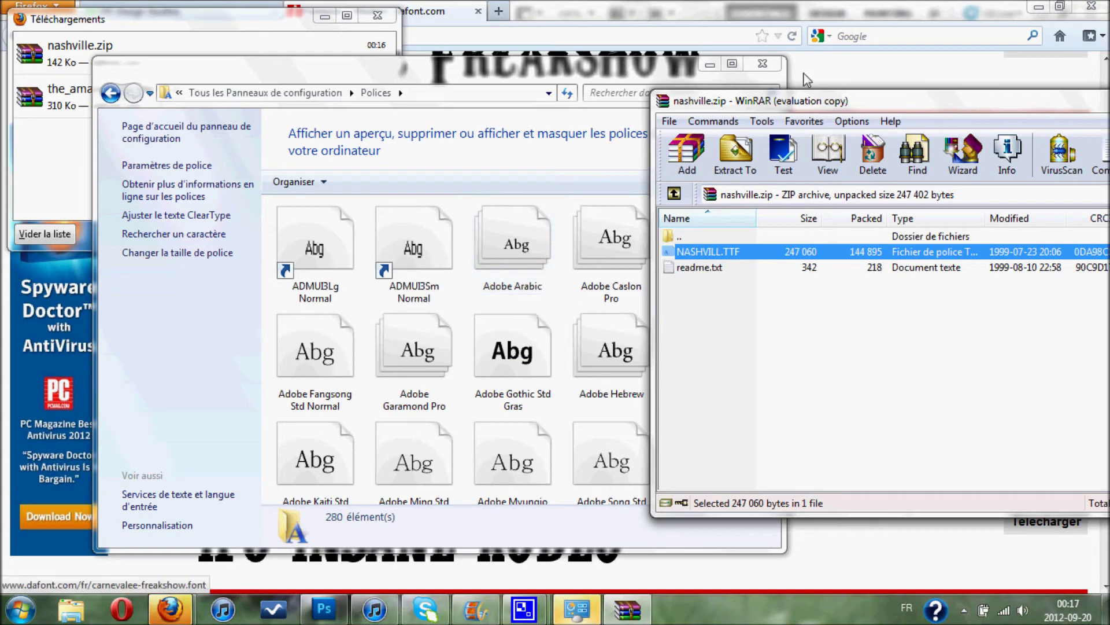
pyautogui.moveTo(815, 101); pyautogui.dragTo(403, 95)
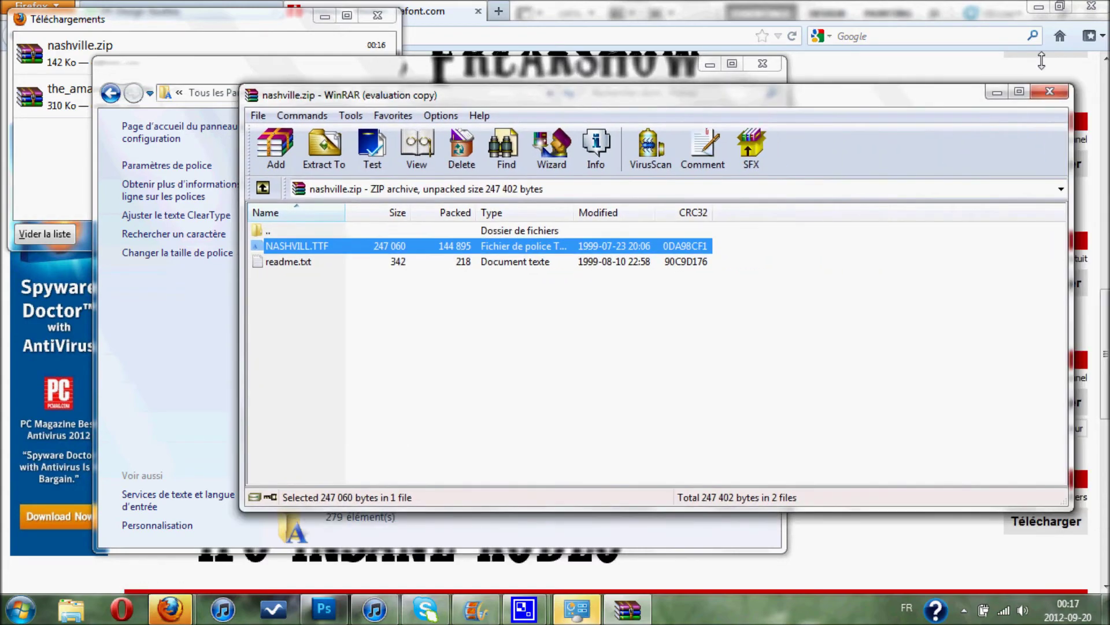
pyautogui.click(1050, 91)
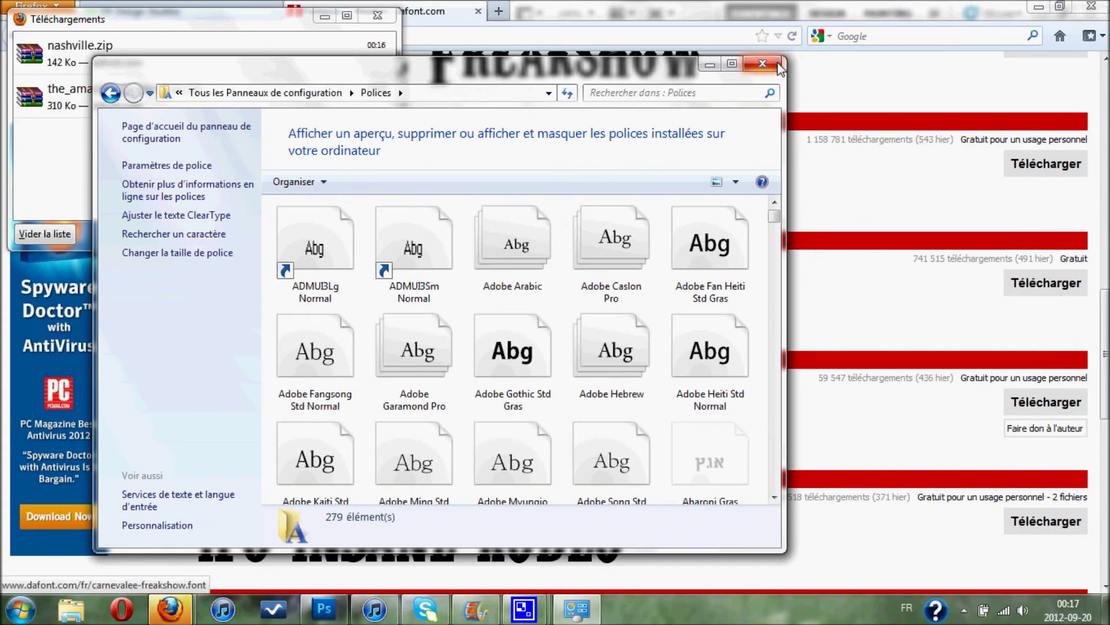
pyautogui.click(763, 64)
pyautogui.click(377, 16)
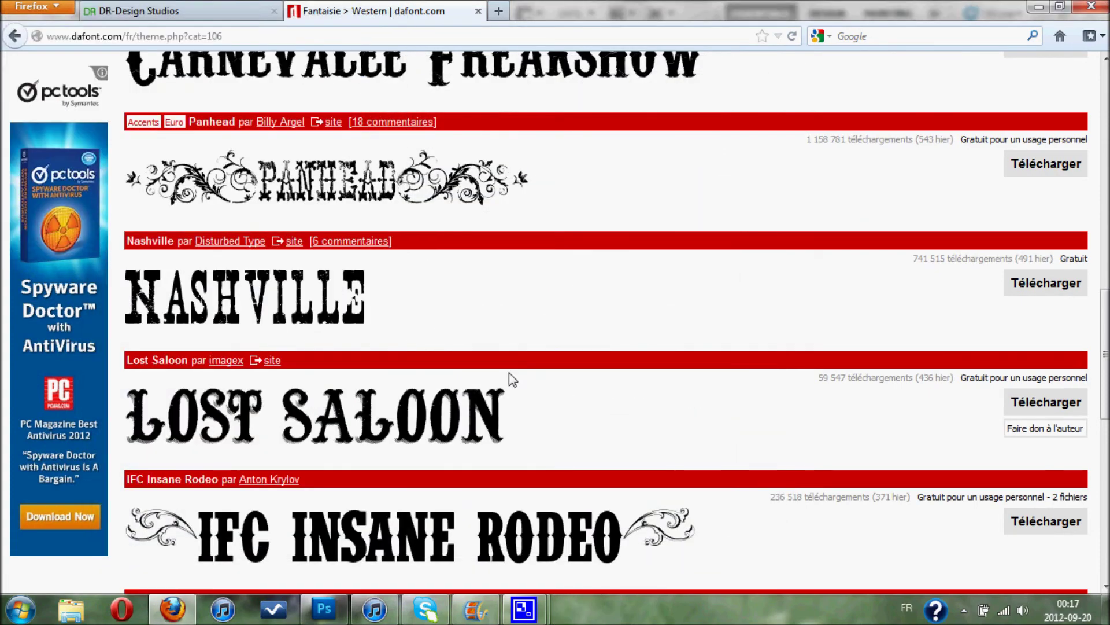
# Step: Add a Nashville-font text layer reading 'DR-DESIGN STUDIOS' on the blank Photoshop canvas
pyautogui.click(324, 608)
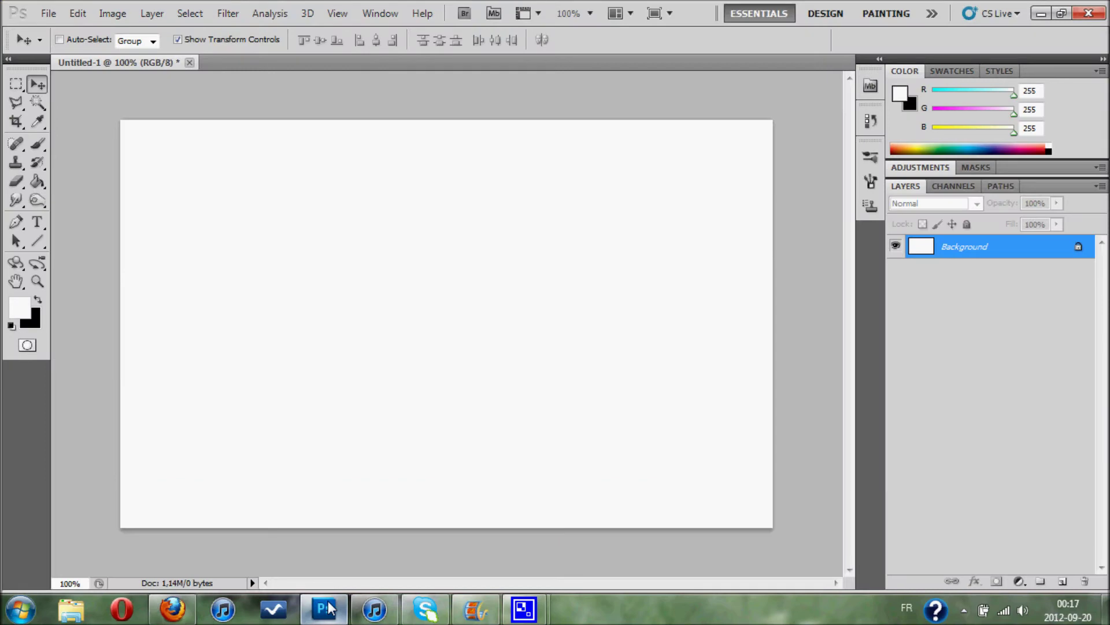
pyautogui.click(43, 225)
pyautogui.click(182, 304)
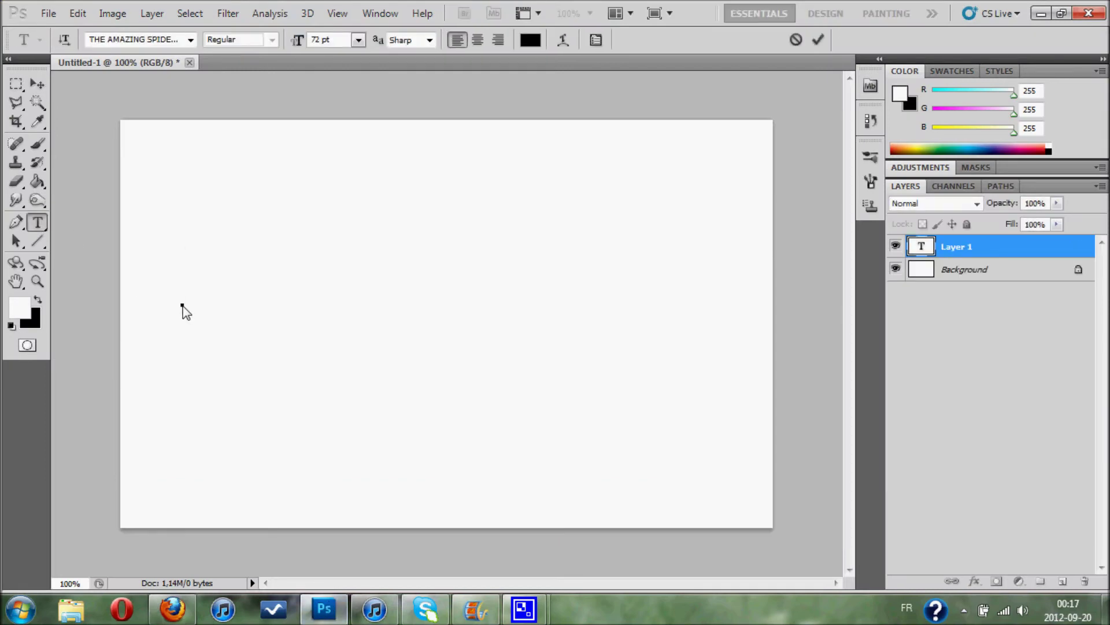
pyautogui.click(190, 40)
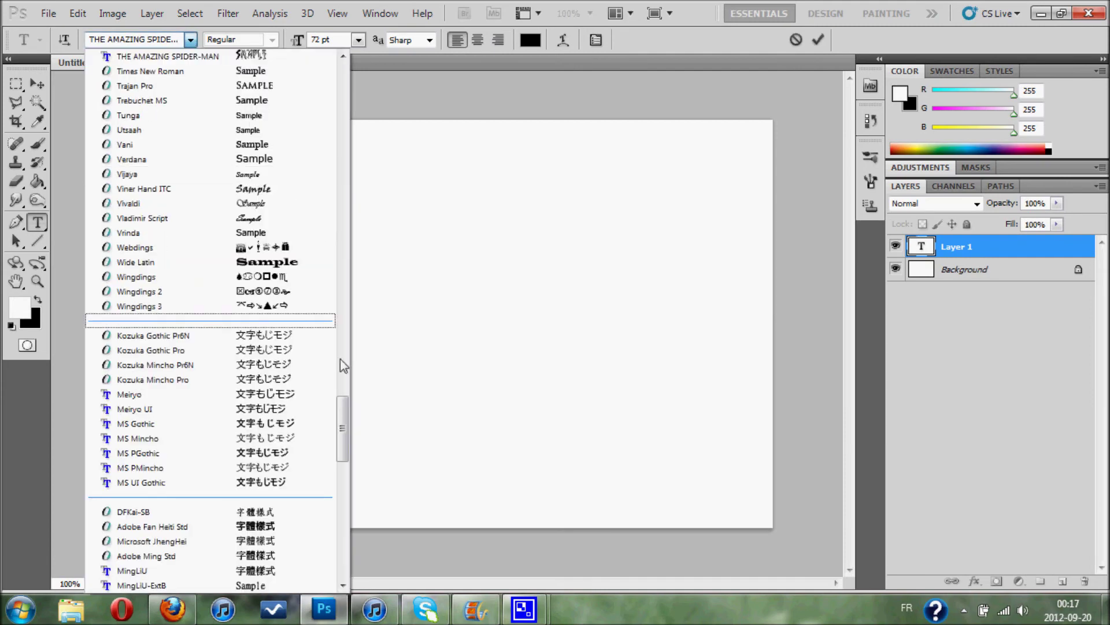
pyautogui.moveTo(342, 431)
pyautogui.mouseDown()
pyautogui.moveTo(335, 280)
pyautogui.moveTo(336, 302)
pyautogui.mouseUp()
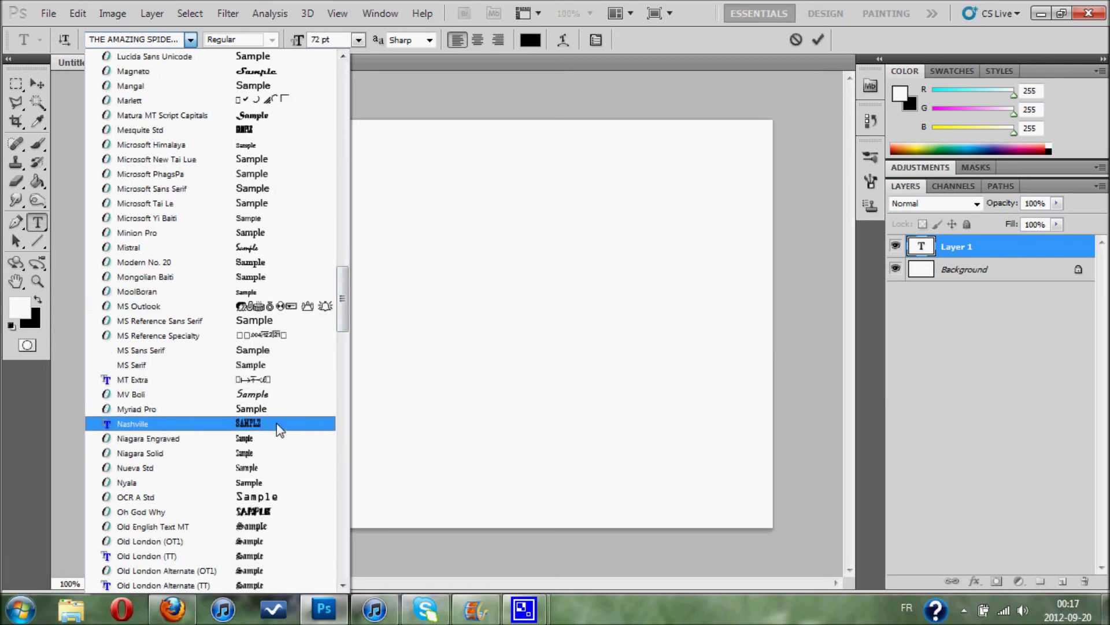
pyautogui.click(278, 429)
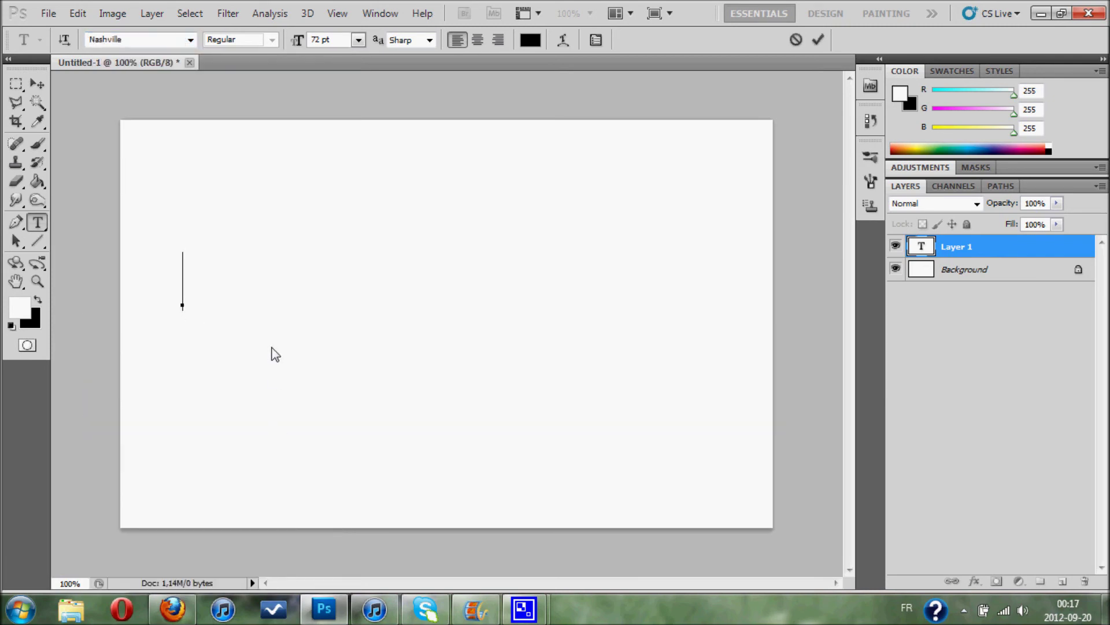
pyautogui.write('DR')
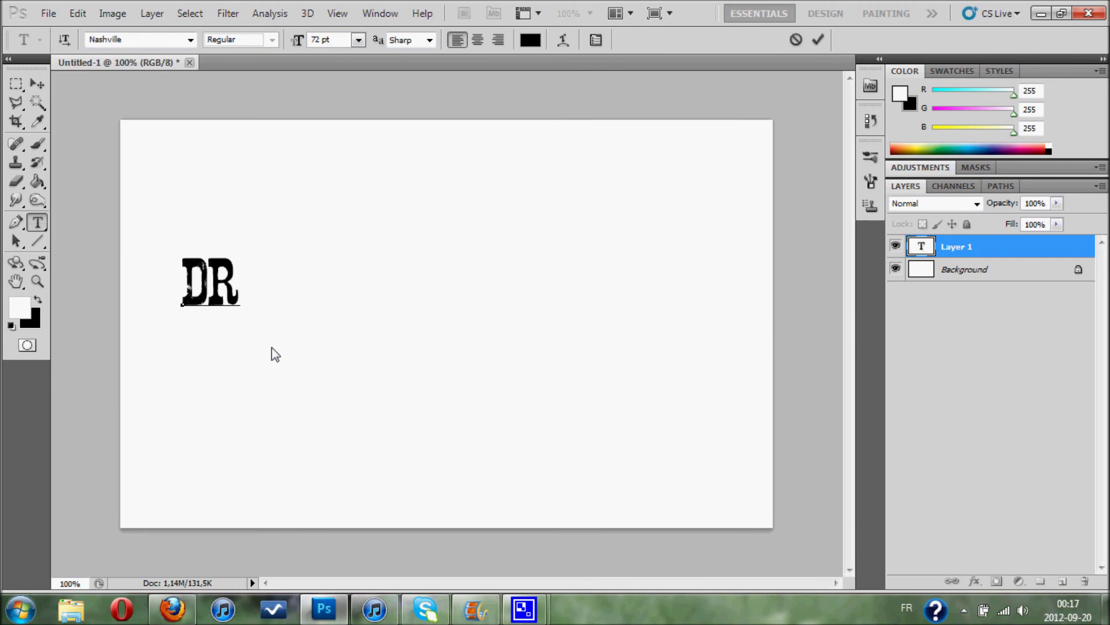
pyautogui.write('ODESIG')
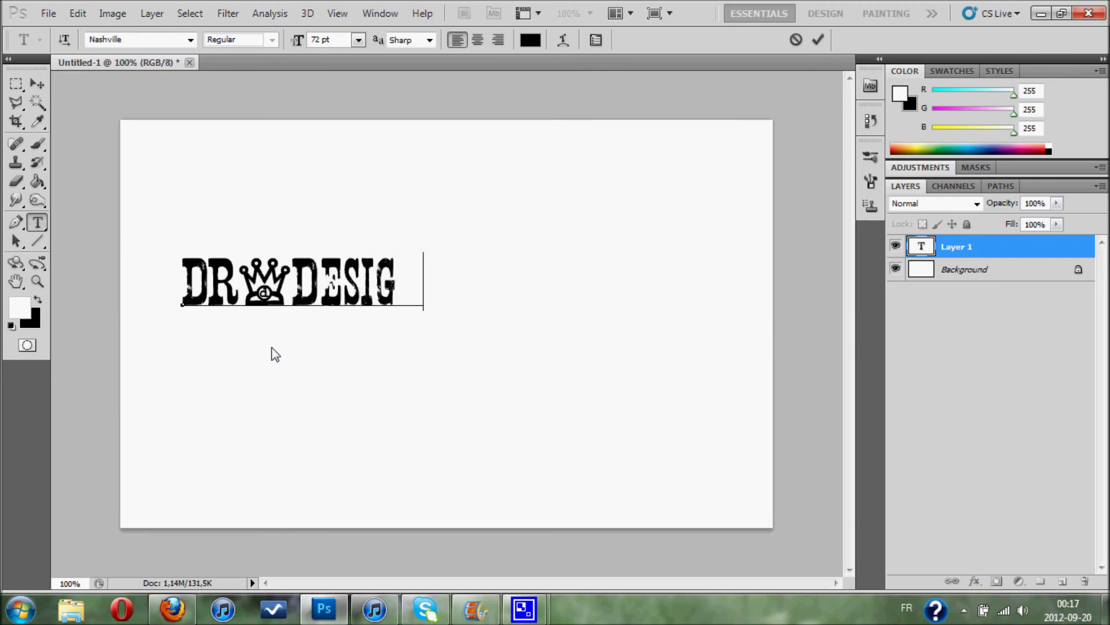
pyautogui.write('N ST')
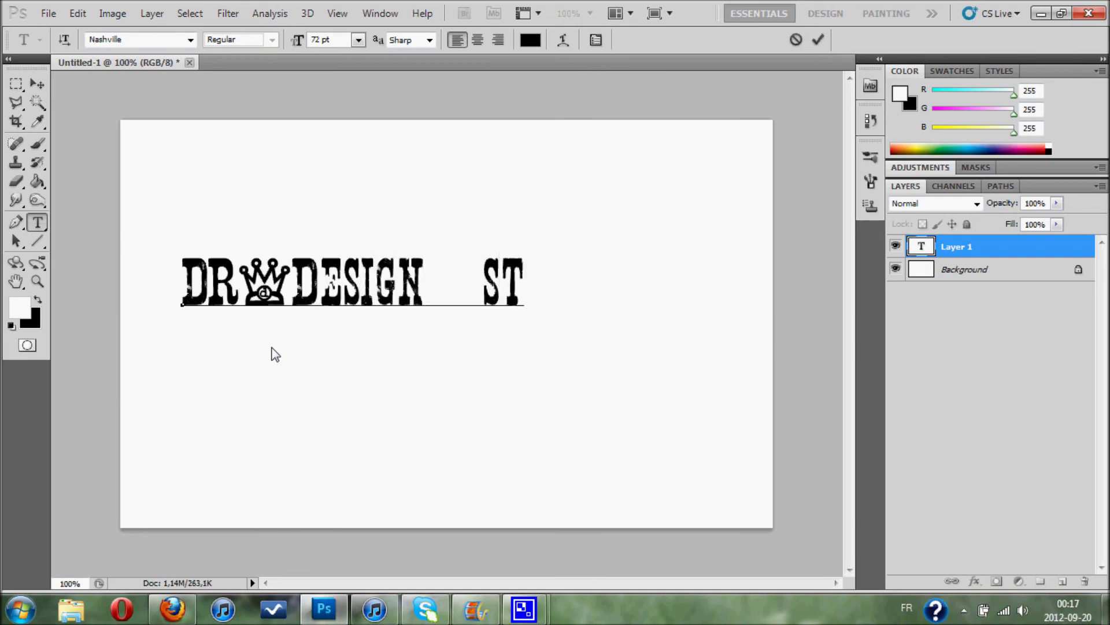
pyautogui.write('UDIOS')
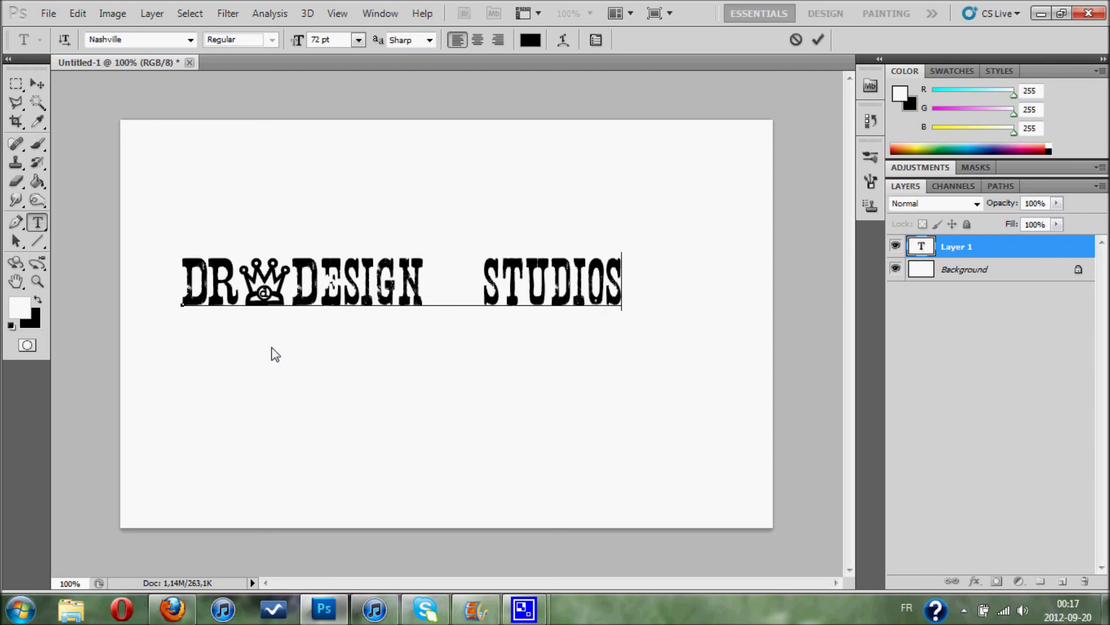